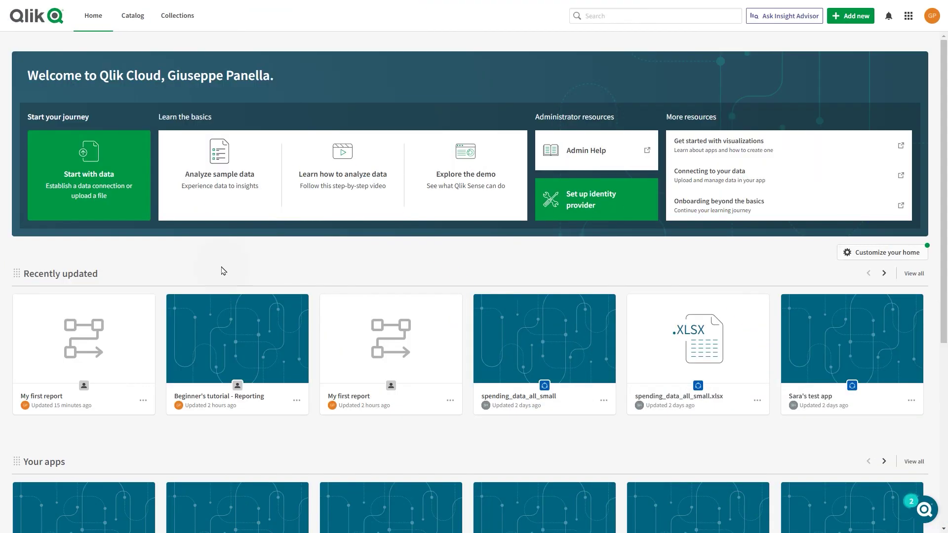
Create a blank automation from the Hub's Add new menu, named 'Report with selections', and save it
{"action": "left_click", "coordinate": [846, 18]}
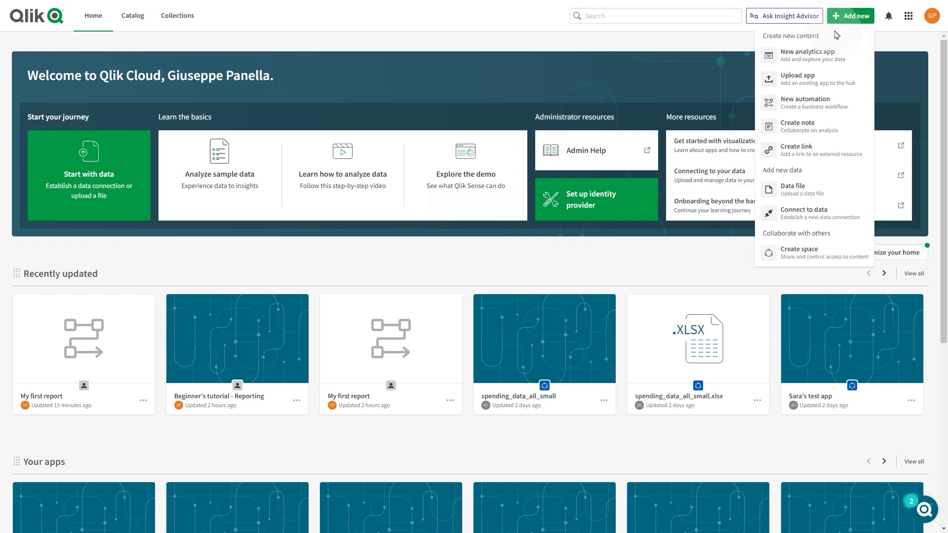
{"action": "left_click", "coordinate": [798, 103]}
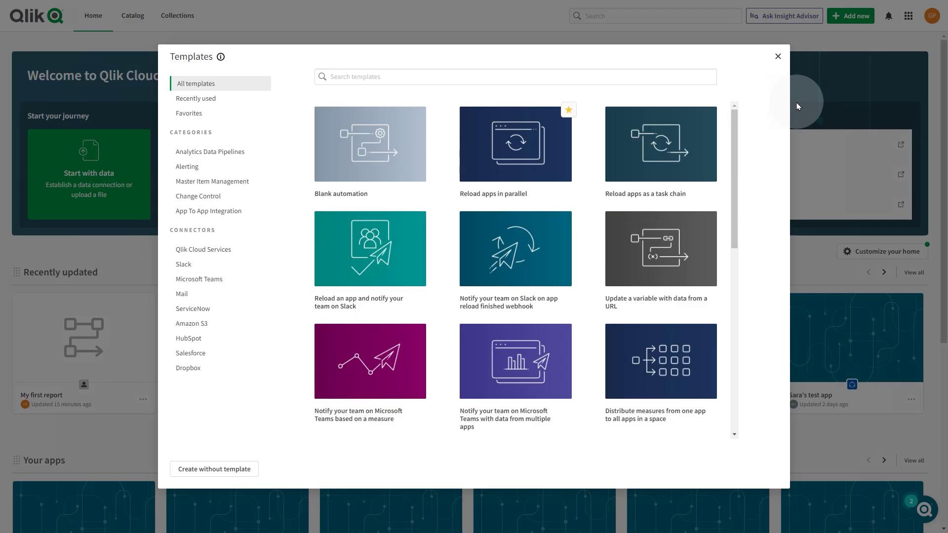
{"action": "left_click", "coordinate": [386, 147]}
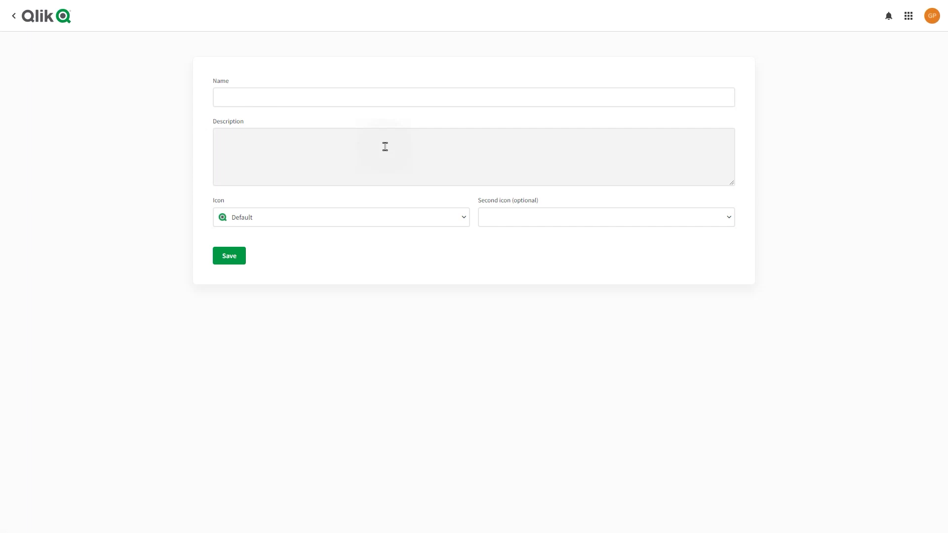
{"action": "left_click", "coordinate": [347, 97]}
{"action": "type", "text": "Report w"}
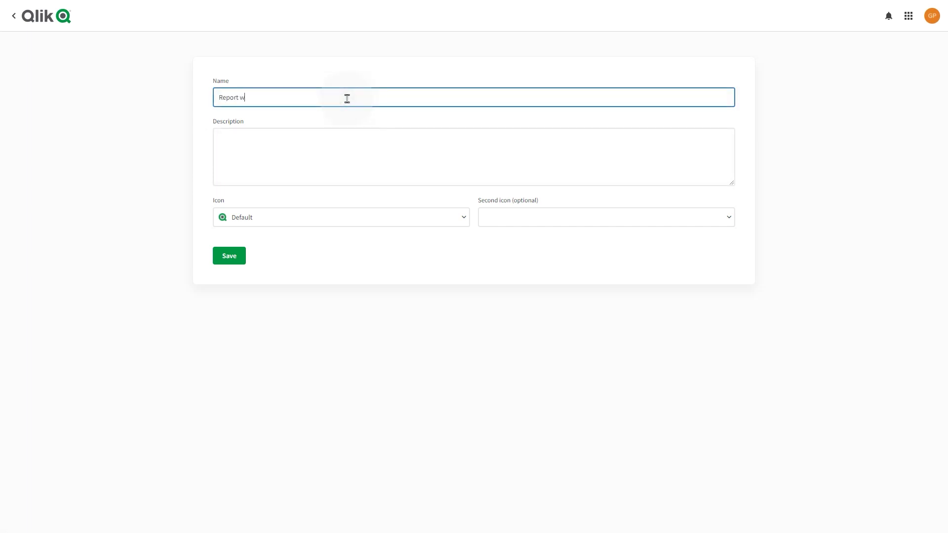
{"action": "type", "text": "ith selections"}
{"action": "left_click", "coordinate": [230, 256]}
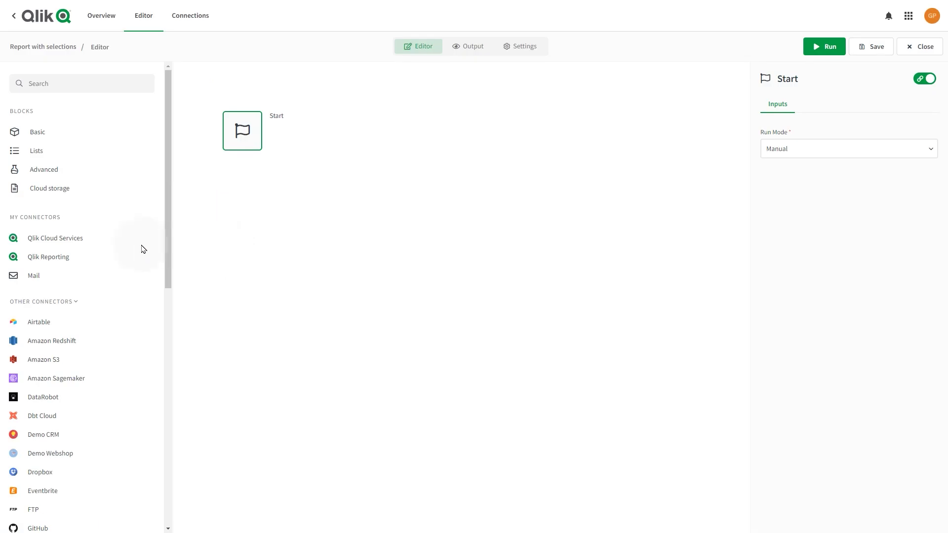
Add a Create Report block under Start using the Beginner's tutorial - Reporting app, with sheets mode All
{"action": "left_click", "coordinate": [72, 255]}
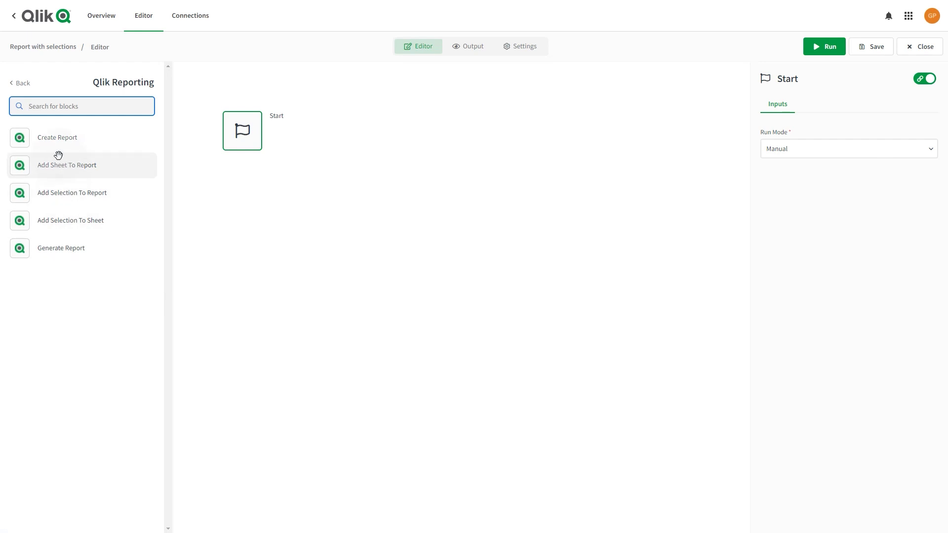
{"action": "left_click_drag", "start_coordinate": [54, 141], "coordinate": [227, 170]}
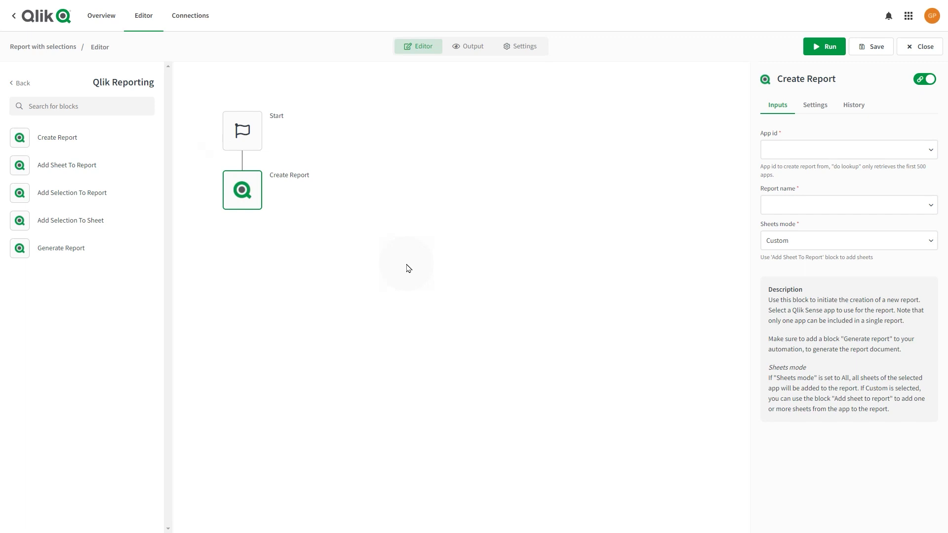
{"action": "left_click", "coordinate": [819, 148]}
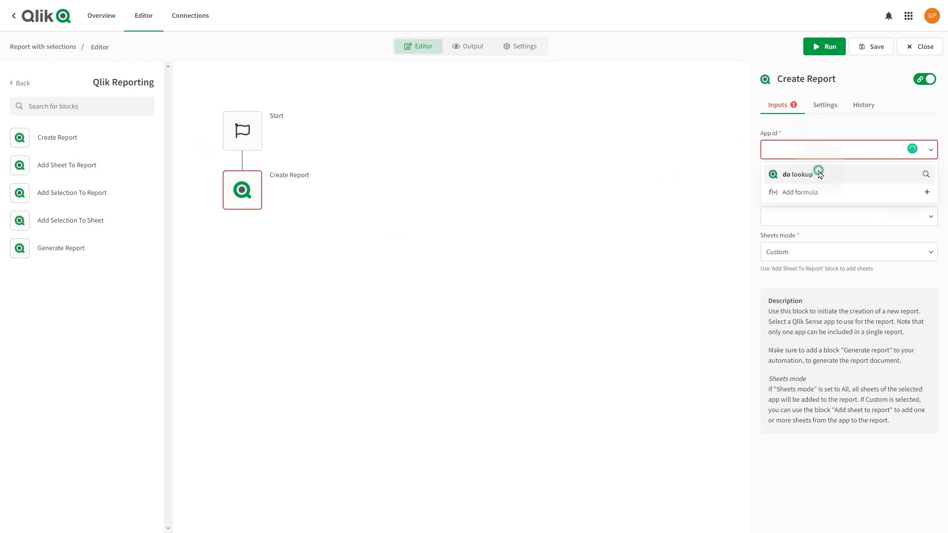
{"action": "left_click", "coordinate": [797, 175]}
{"action": "type", "text": "rep"}
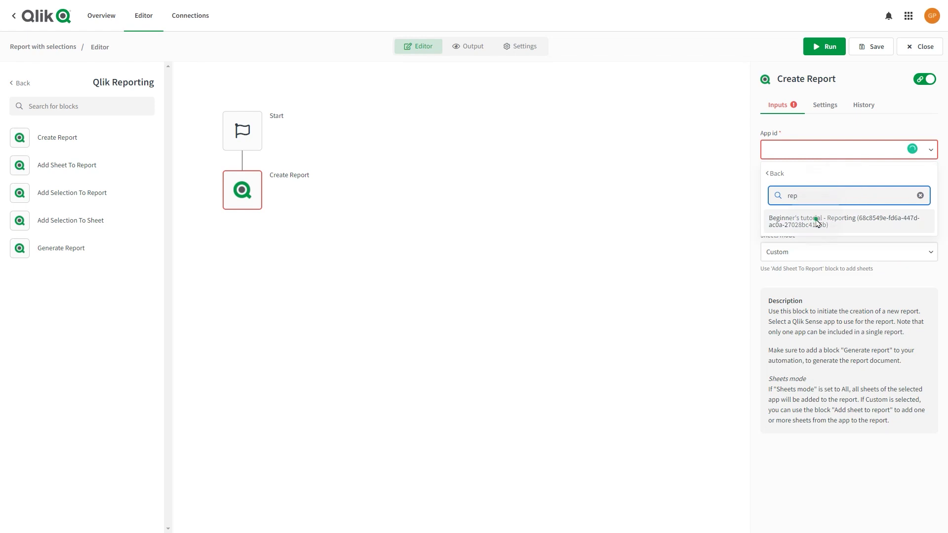
{"action": "left_click", "coordinate": [817, 217]}
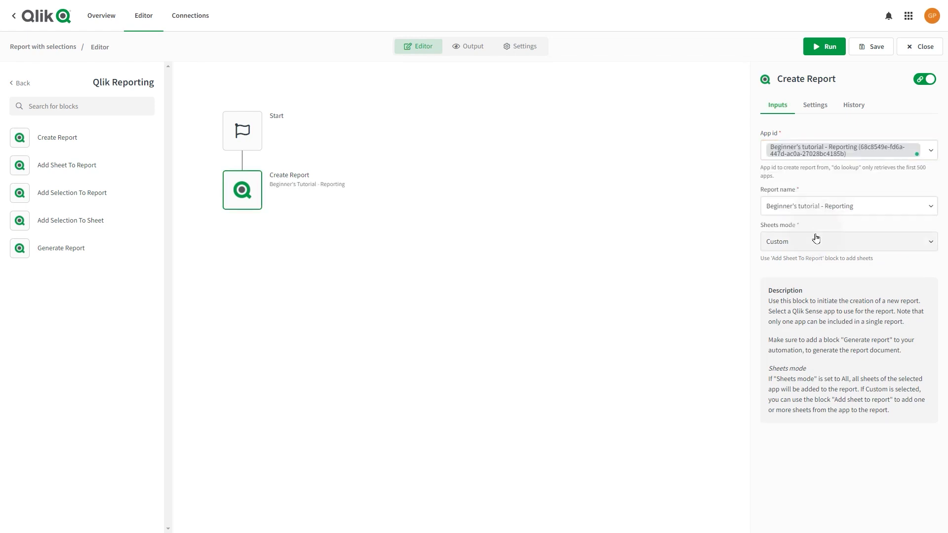
{"action": "left_click", "coordinate": [817, 240]}
{"action": "left_click", "coordinate": [799, 285]}
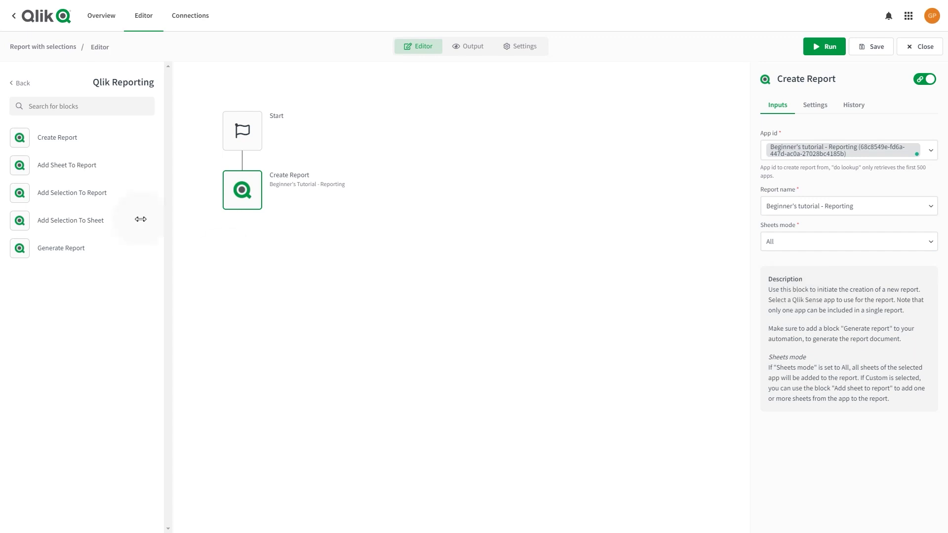
Place an Add Selection To Report block under Create Report, filtering on the Region field
{"action": "left_click_drag", "start_coordinate": [69, 193], "coordinate": [242, 230]}
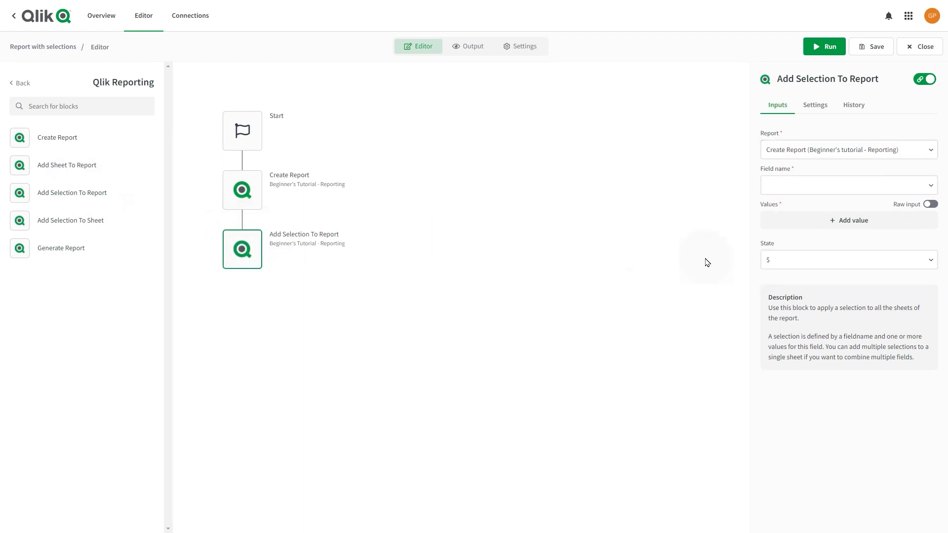
{"action": "left_click", "coordinate": [838, 186]}
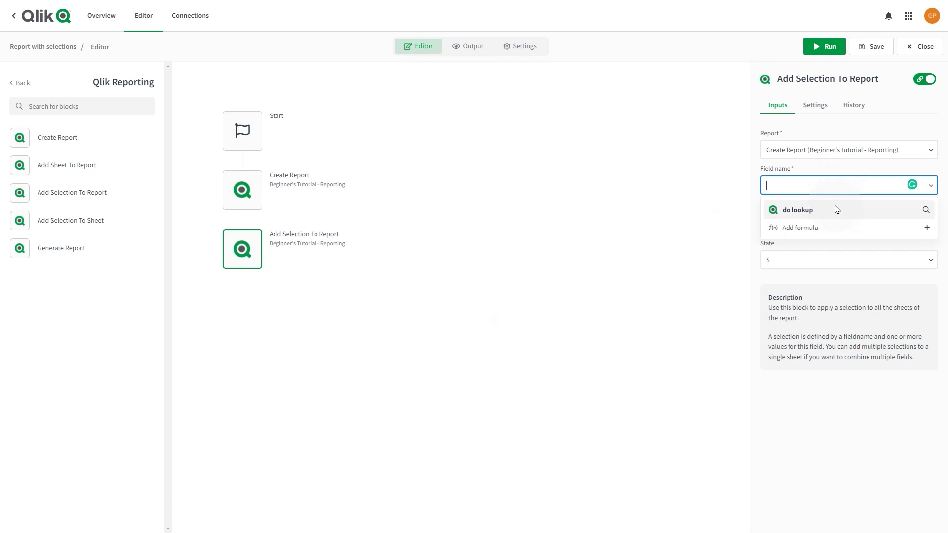
{"action": "left_click", "coordinate": [837, 209]}
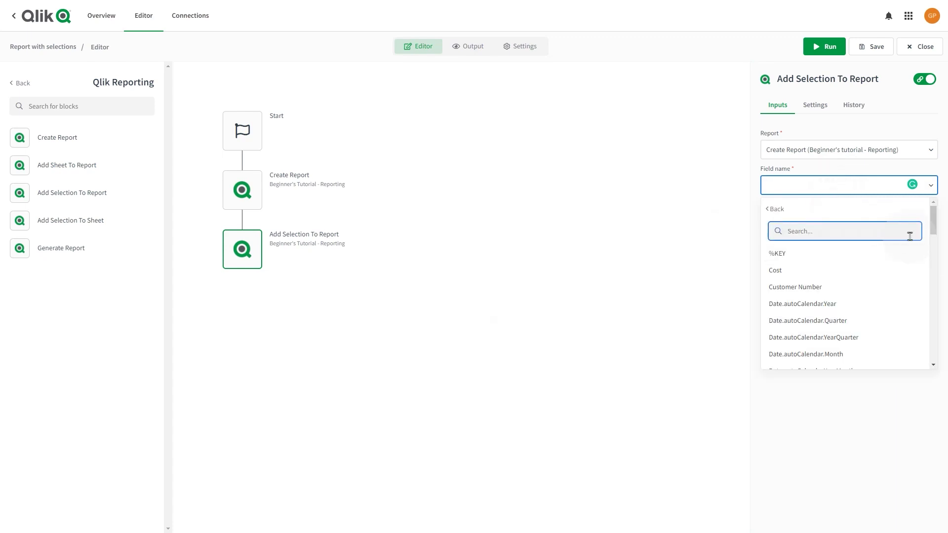
{"action": "left_click_drag", "start_coordinate": [933, 231], "coordinate": [936, 338]}
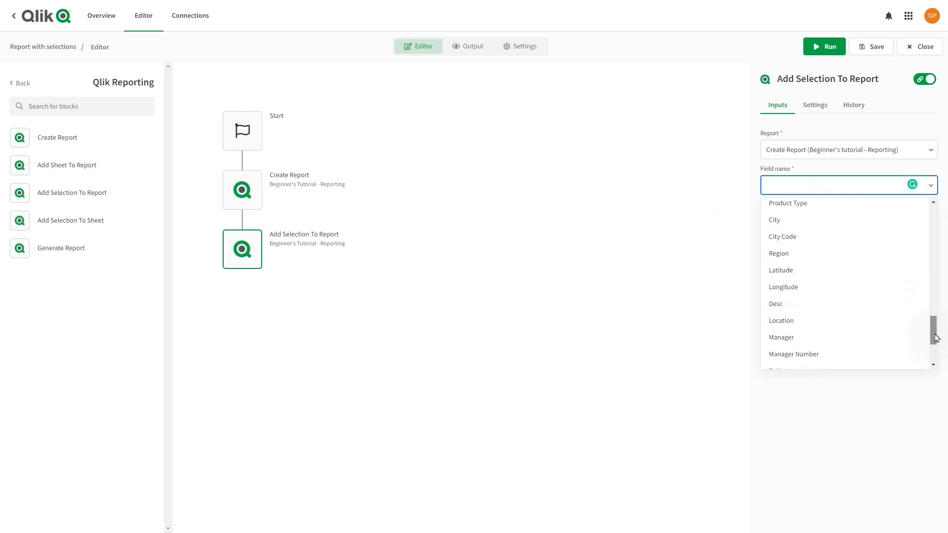
{"action": "left_click", "coordinate": [829, 255]}
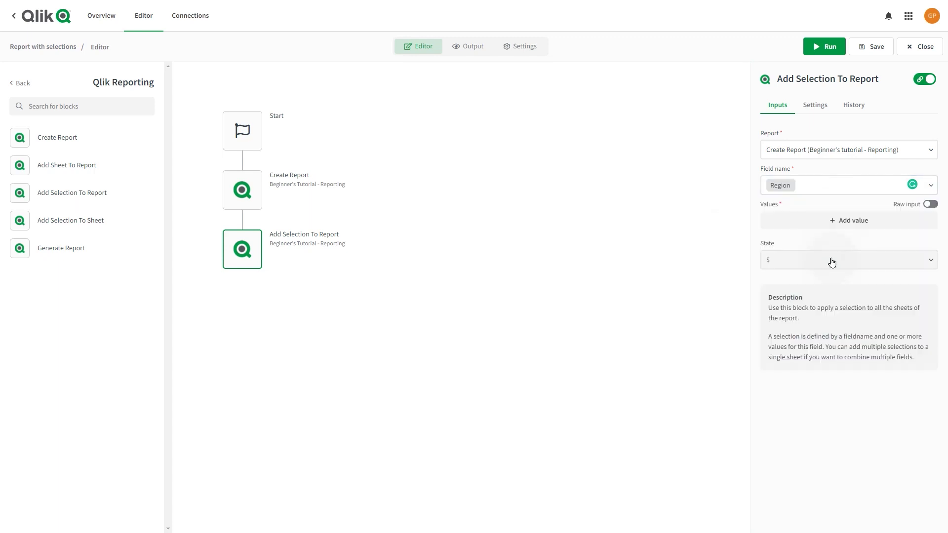
Add USA as the first Region selection value
{"action": "left_click", "coordinate": [843, 226]}
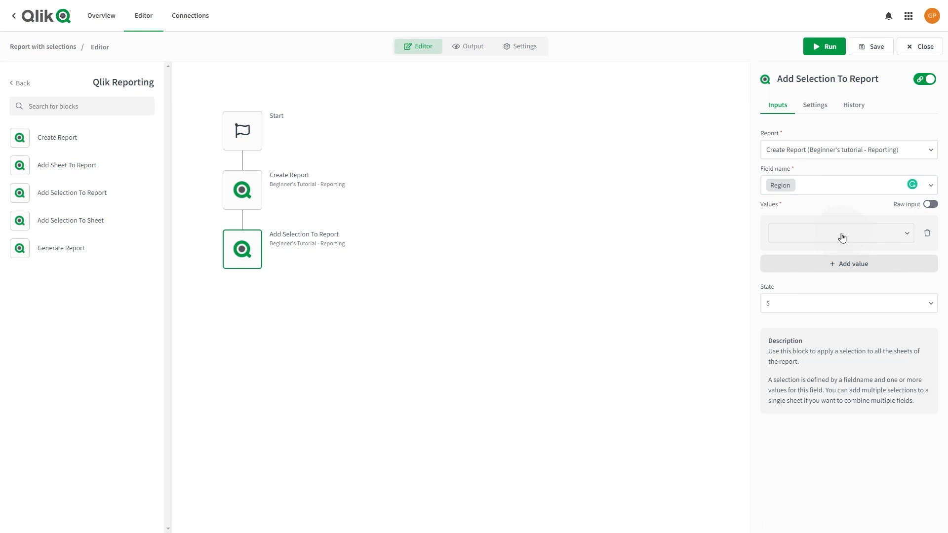
{"action": "left_click", "coordinate": [839, 240]}
{"action": "left_click", "coordinate": [834, 241]}
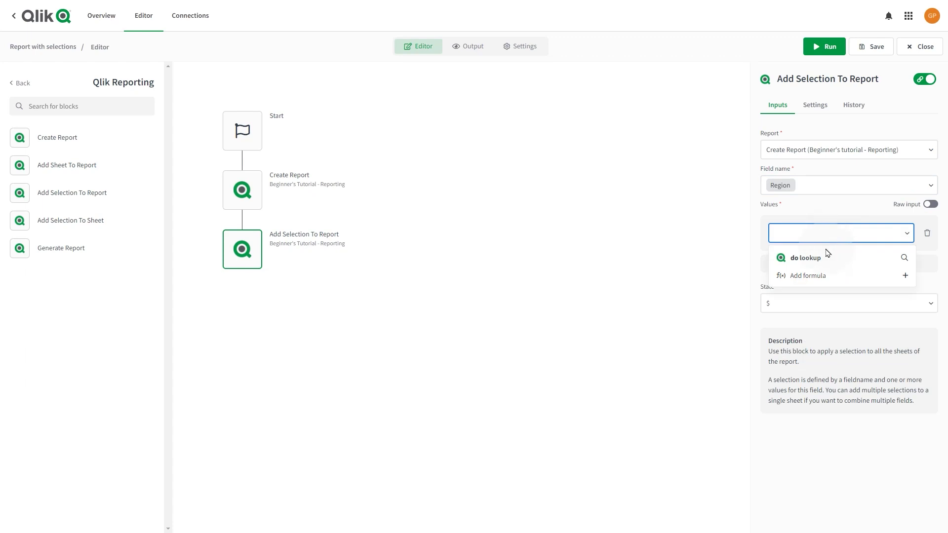
{"action": "left_click", "coordinate": [820, 258]}
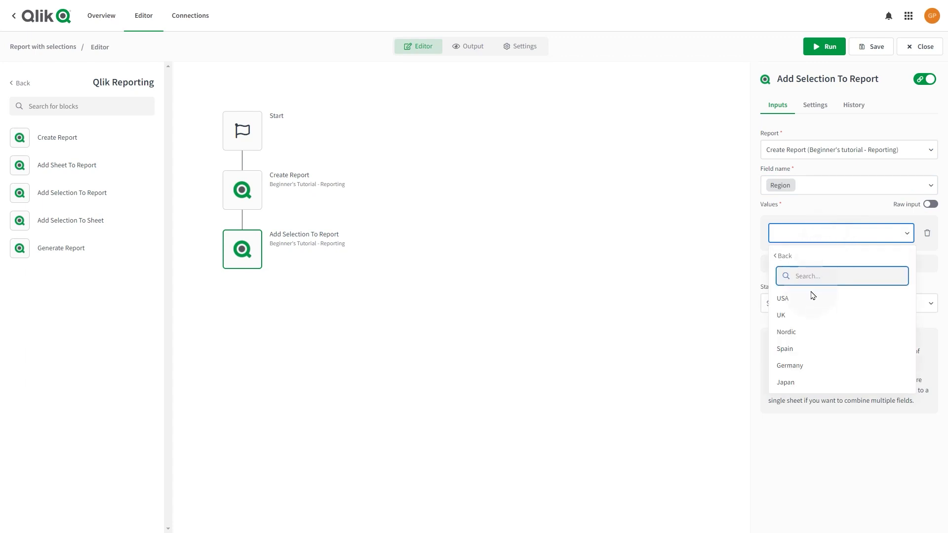
{"action": "left_click", "coordinate": [811, 296]}
Add UK as the second Region value and begin looking up a third value
{"action": "left_click", "coordinate": [827, 264]}
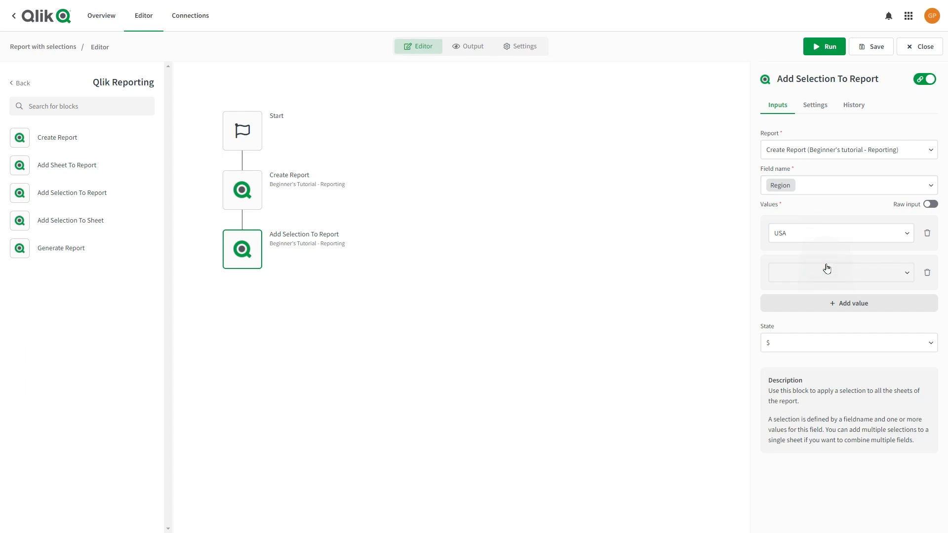
{"action": "left_click", "coordinate": [839, 276]}
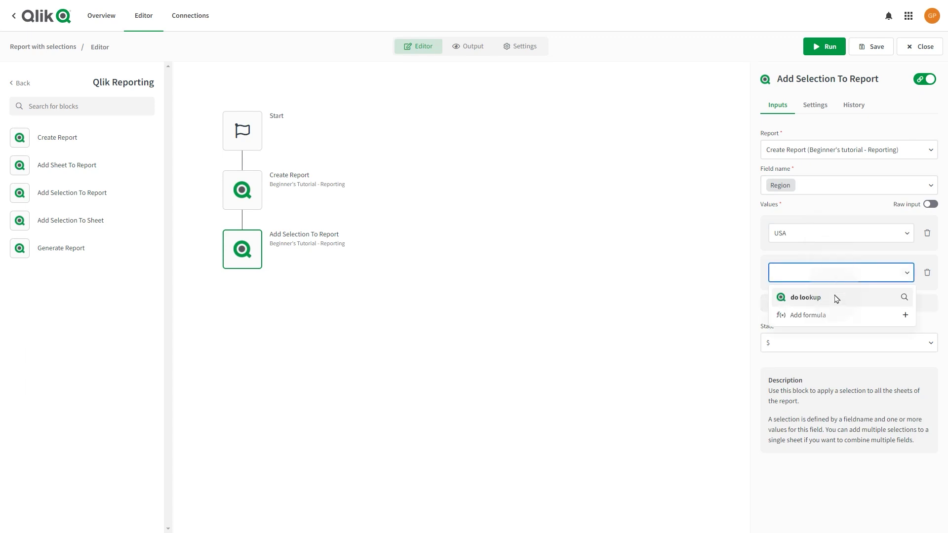
{"action": "left_click", "coordinate": [834, 298]}
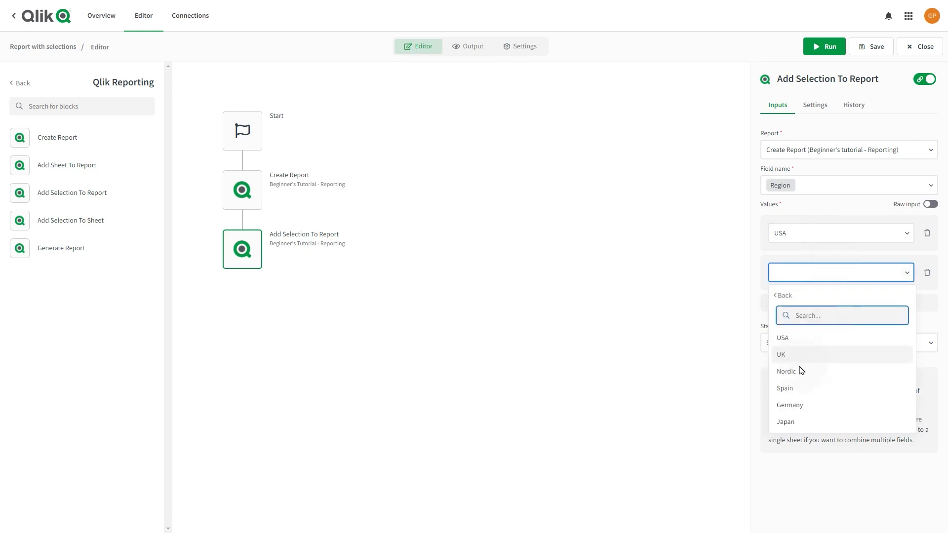
{"action": "left_click", "coordinate": [800, 358]}
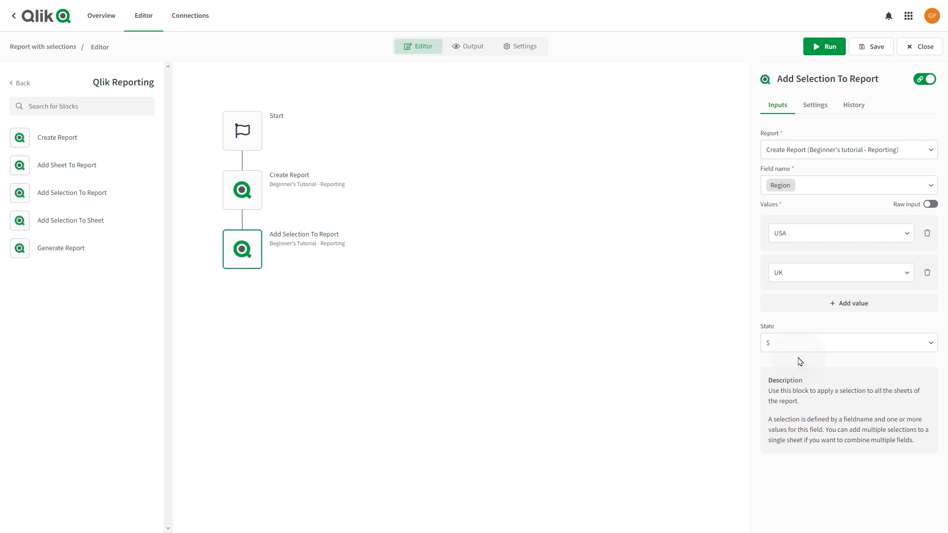
{"action": "left_click", "coordinate": [836, 304]}
{"action": "left_click", "coordinate": [834, 312]}
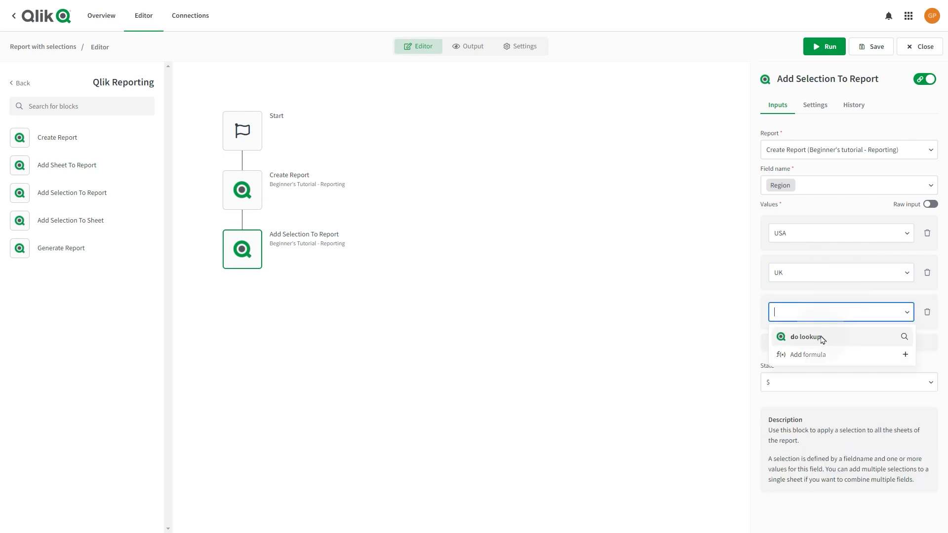
{"action": "left_click", "coordinate": [822, 339]}
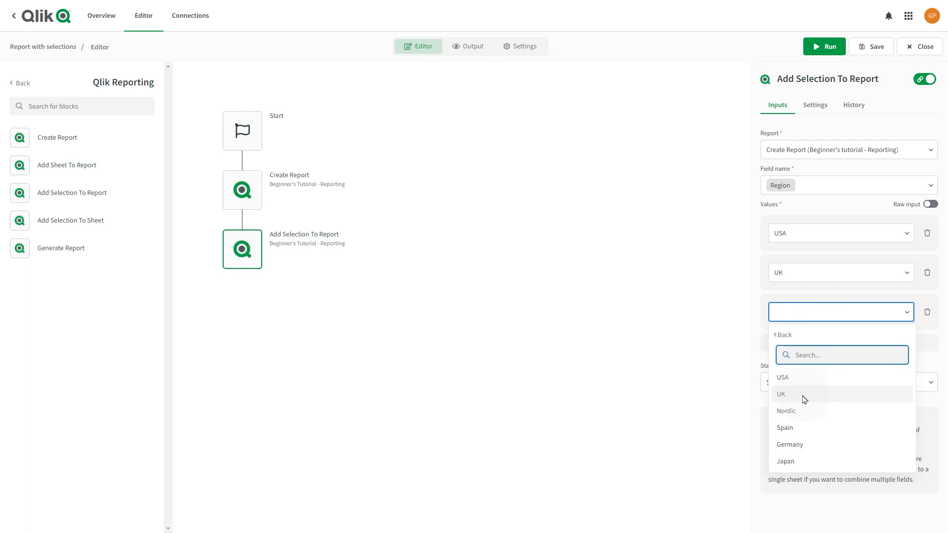
Pick Spain as the third Region value and add a Generate Report block below the selection step
{"action": "left_click", "coordinate": [794, 428]}
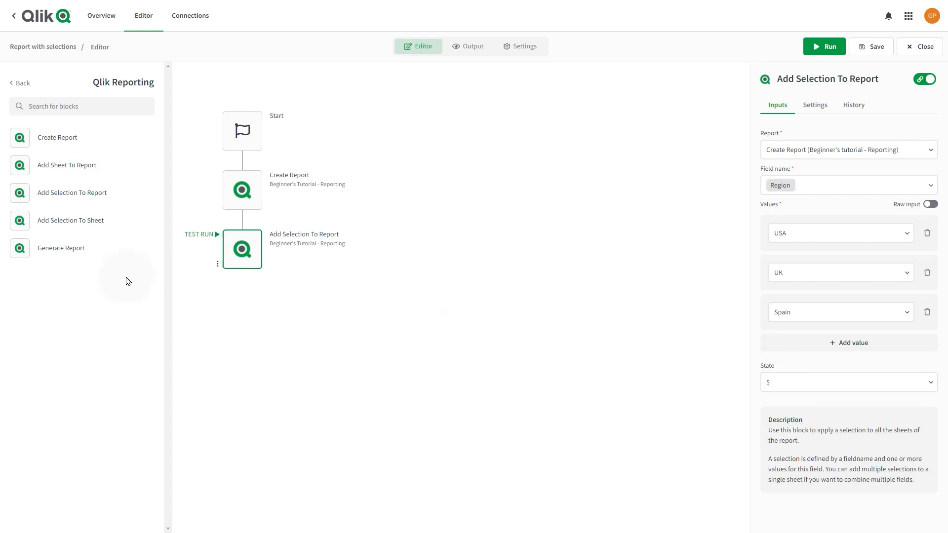
{"action": "left_click_drag", "start_coordinate": [66, 246], "coordinate": [234, 290]}
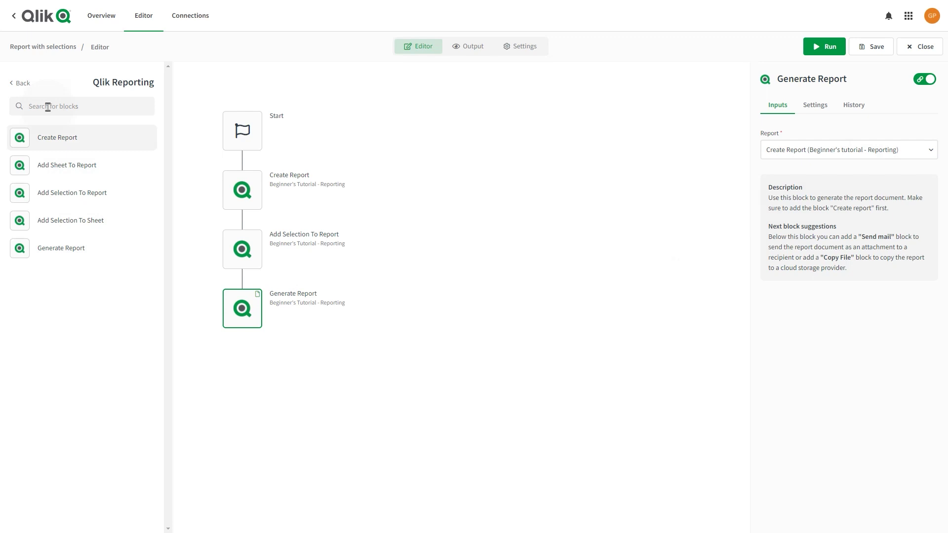
Add a Send Mail block from the Mail connector after Generate Report
{"action": "left_click", "coordinate": [24, 85]}
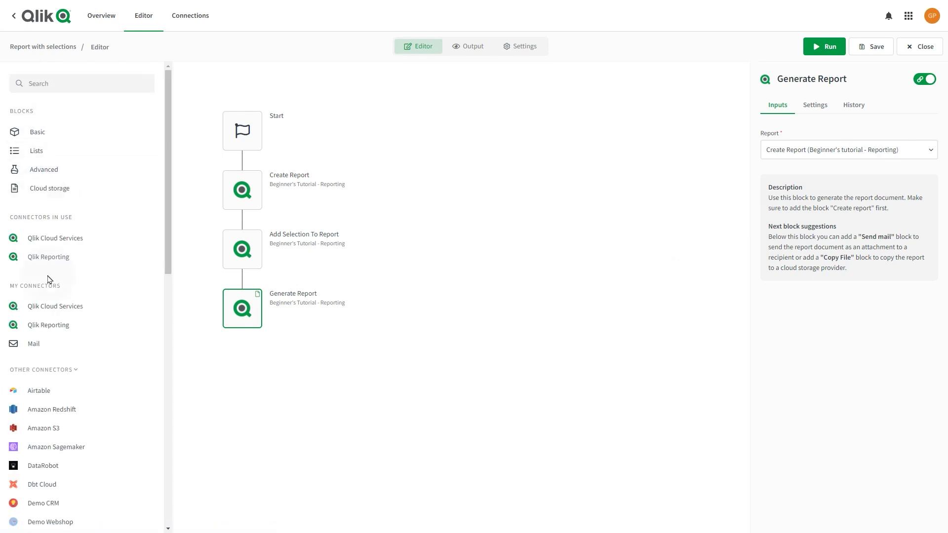
{"action": "left_click", "coordinate": [38, 342]}
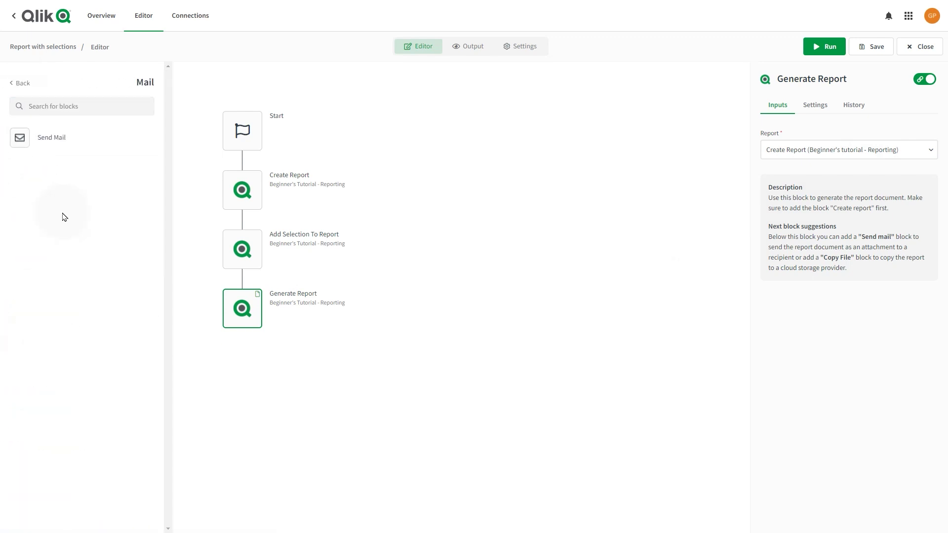
{"action": "left_click_drag", "start_coordinate": [42, 137], "coordinate": [232, 365]}
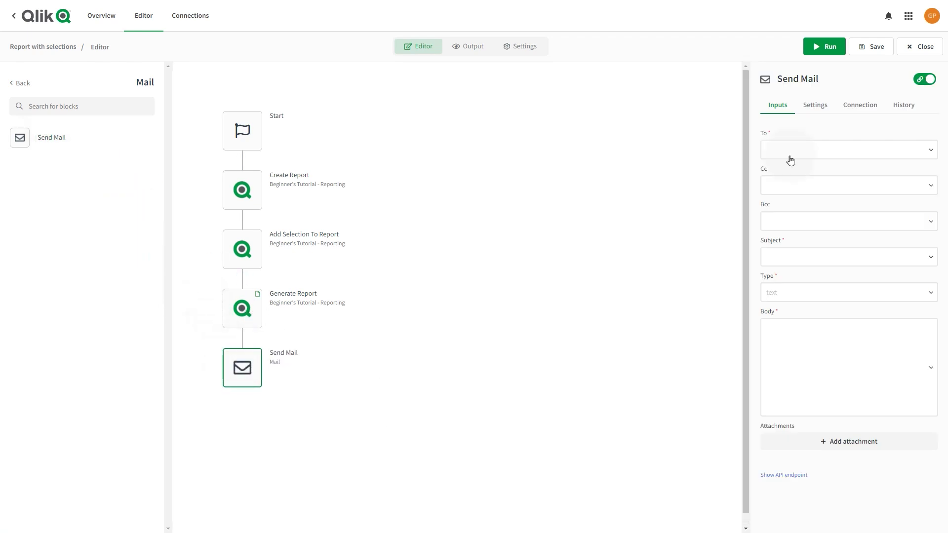
Link Send Mail to the (Default) Mail connection, save its settings and confirm the link
{"action": "left_click", "coordinate": [855, 107]}
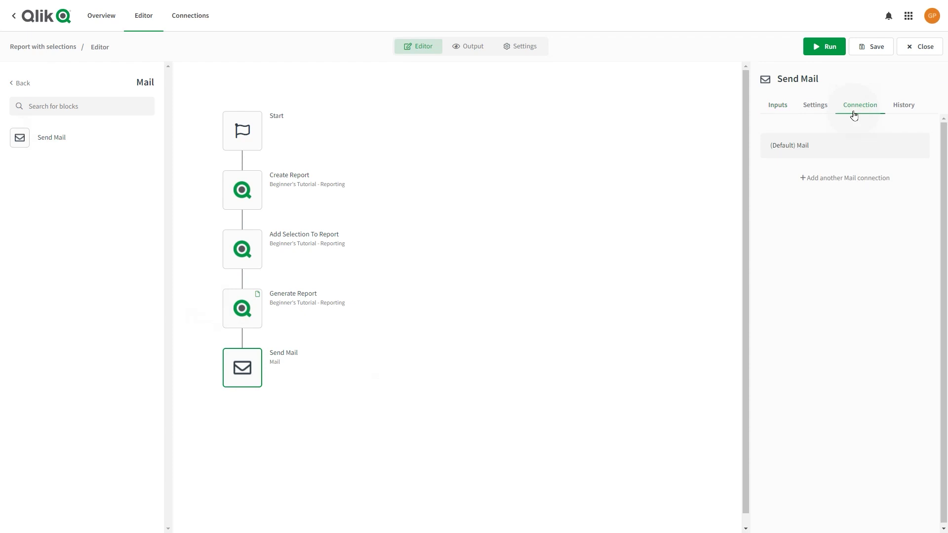
{"action": "left_click", "coordinate": [847, 148]}
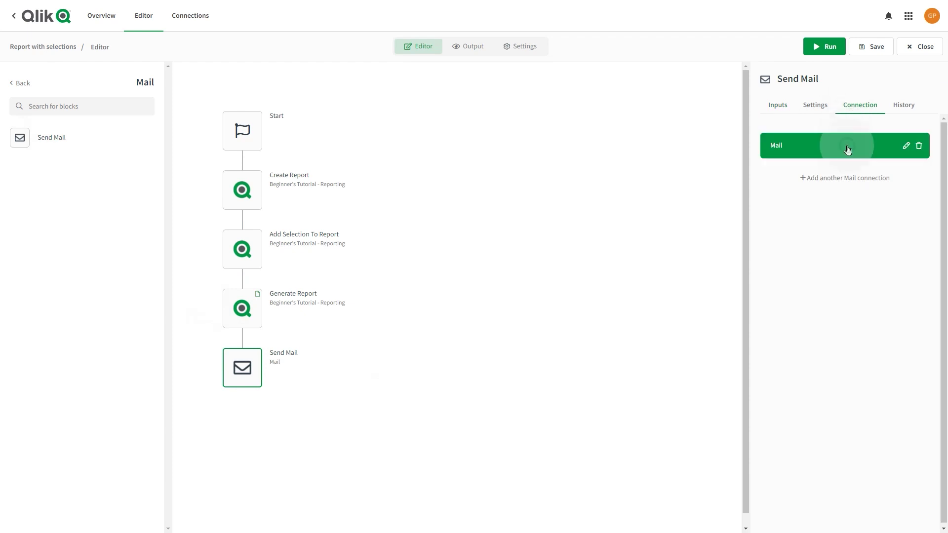
{"action": "left_click", "coordinate": [902, 149]}
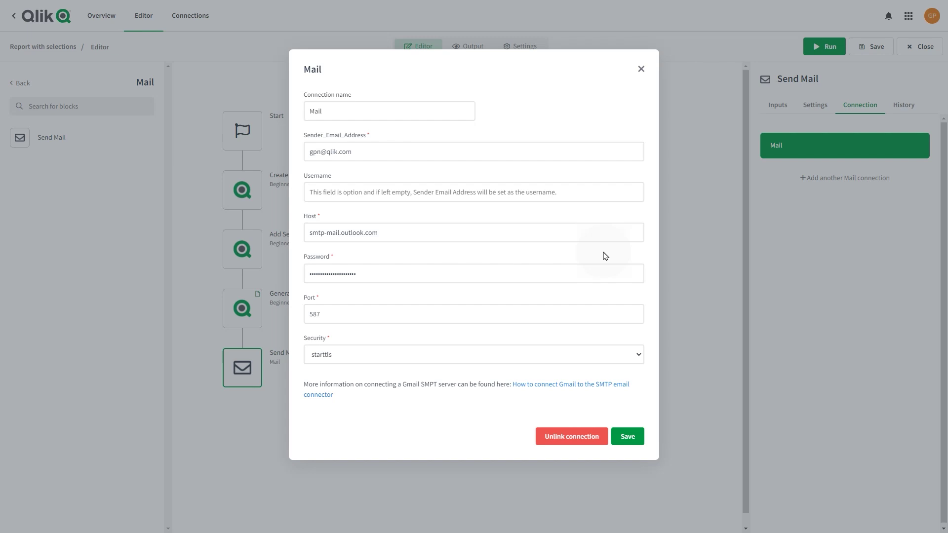
{"action": "left_click", "coordinate": [421, 247]}
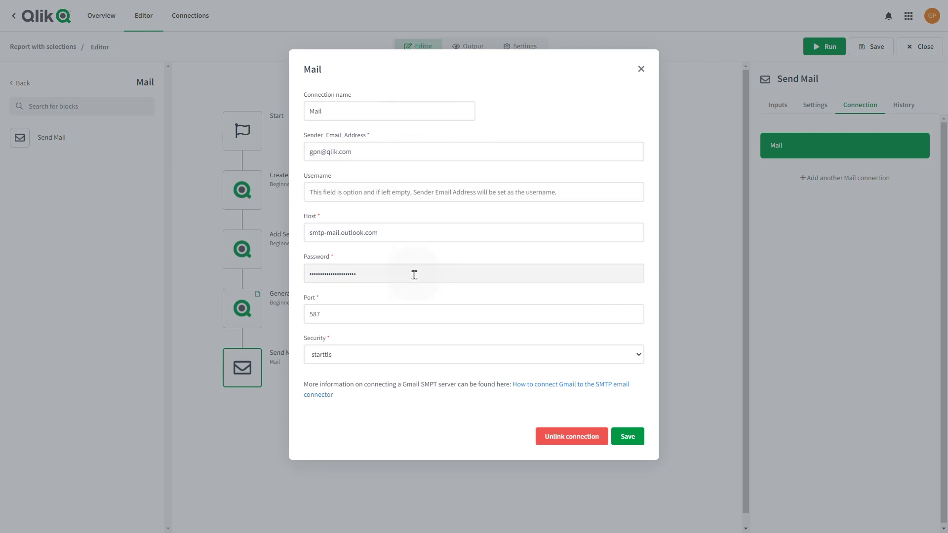
{"action": "left_click", "coordinate": [627, 436]}
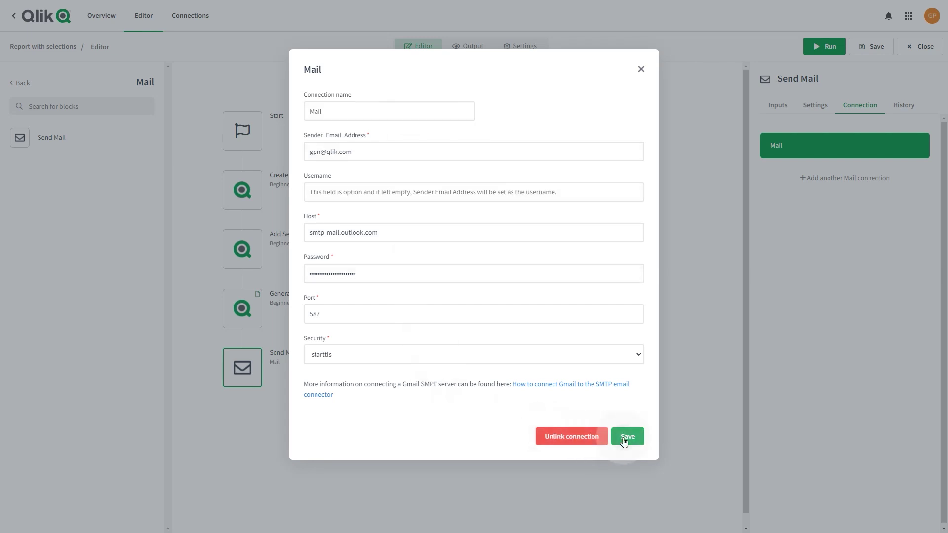
{"action": "left_click", "coordinate": [636, 127]}
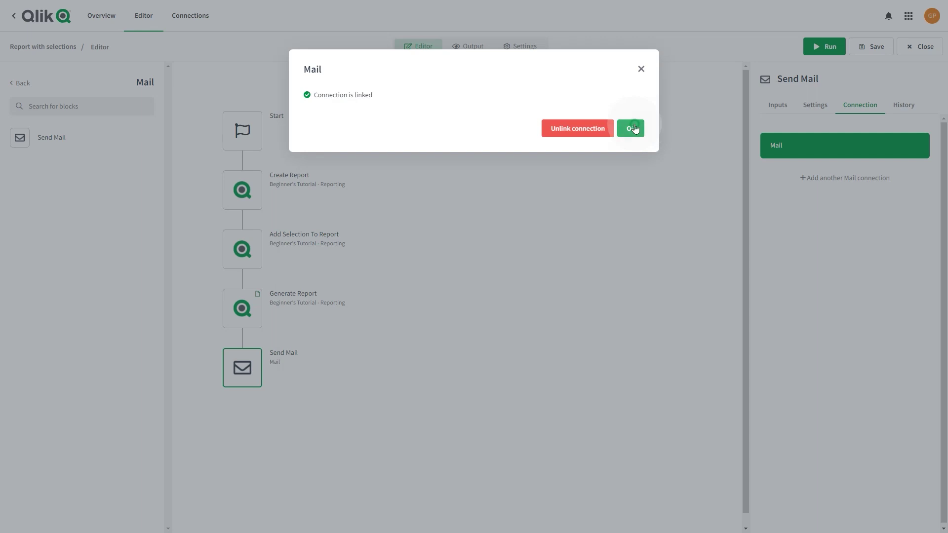
Enter the recipient's e-mail address and the subject 'Report with selections'
{"action": "left_click", "coordinate": [783, 108]}
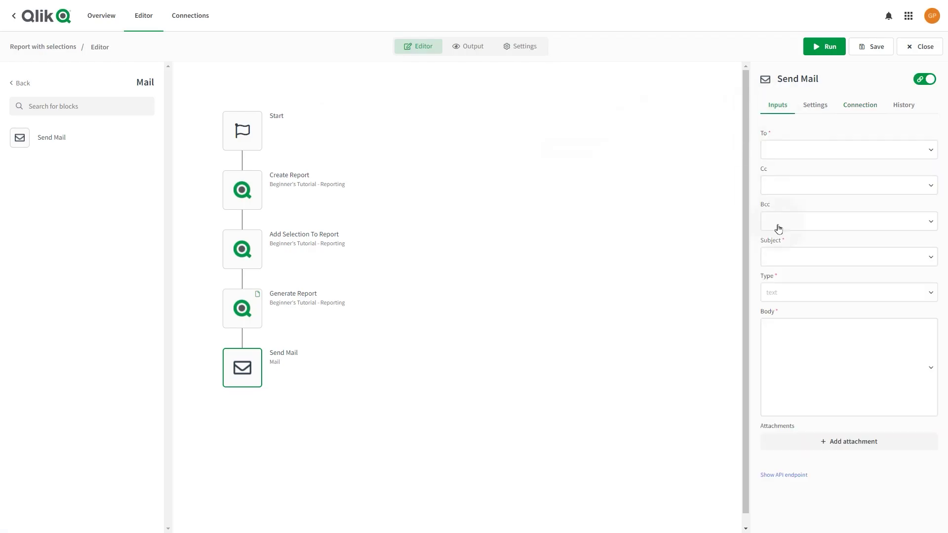
{"action": "left_click", "coordinate": [795, 150]}
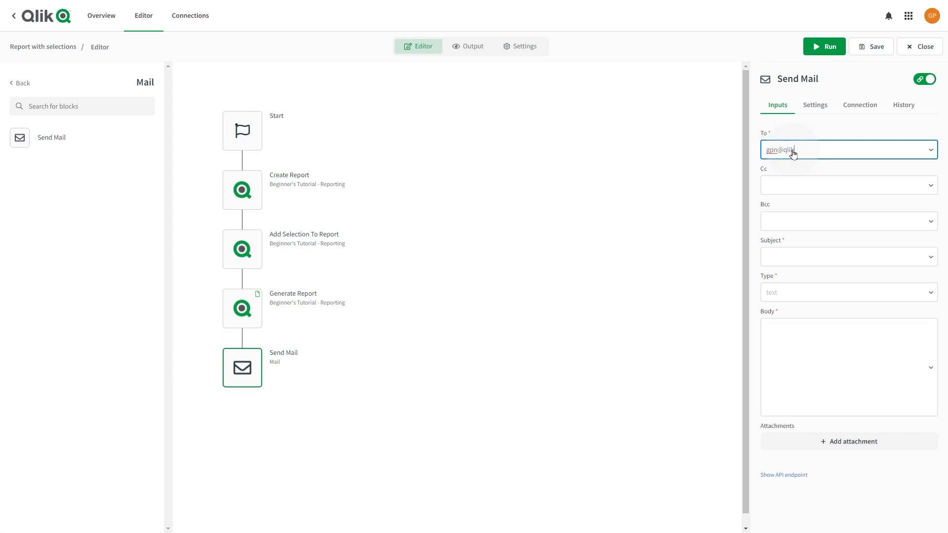
{"action": "key", "text": "Tab"}
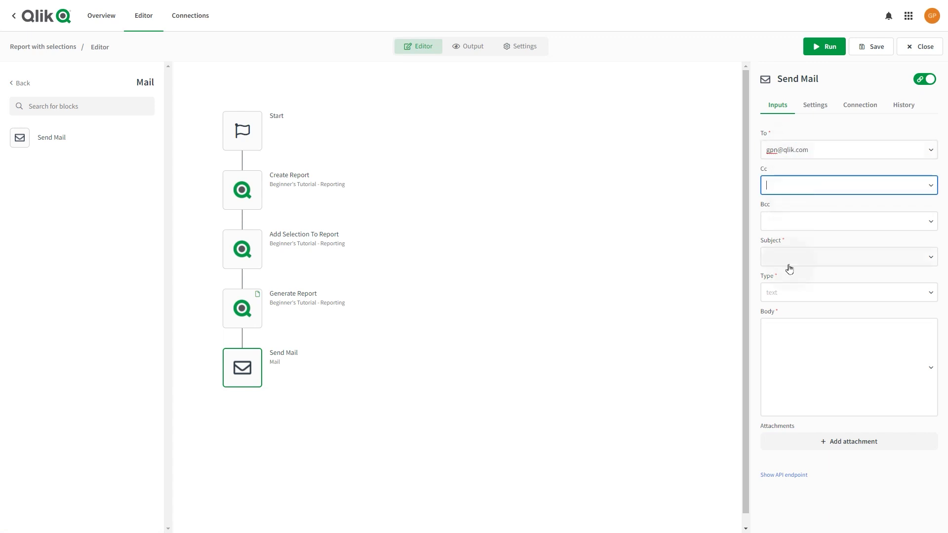
{"action": "left_click", "coordinate": [789, 267]}
{"action": "type", "text": "Report with selections"}
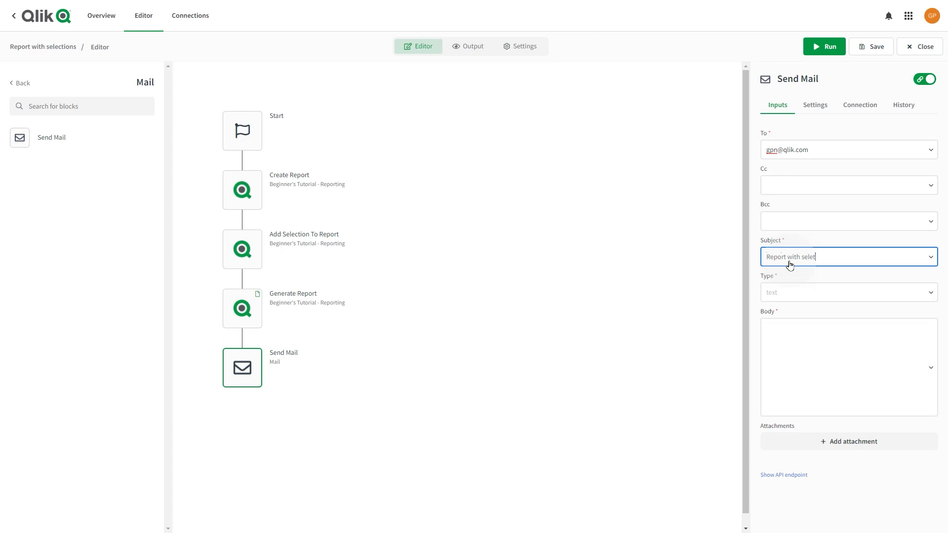
Set the mail body type to text and write the sales report message
{"action": "left_click", "coordinate": [787, 293]}
{"action": "left_click", "coordinate": [782, 322]}
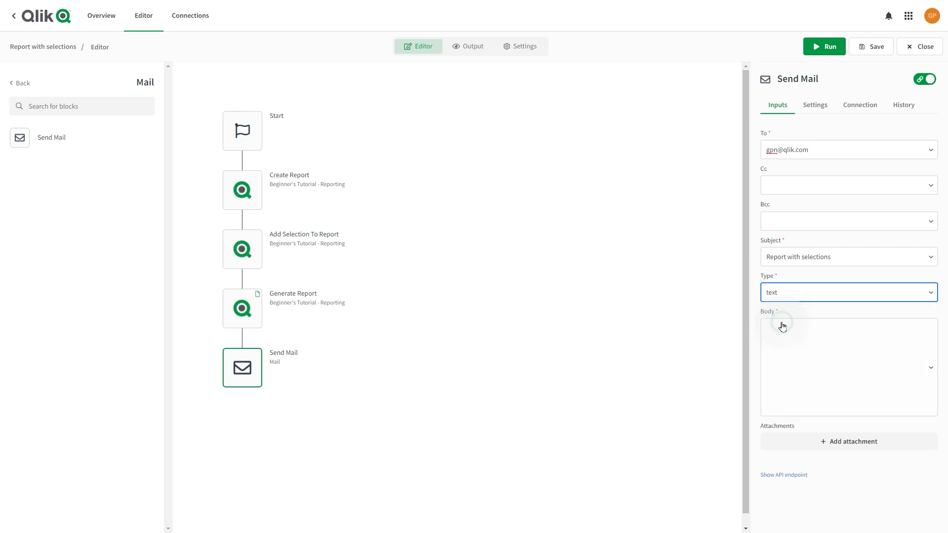
{"action": "left_click", "coordinate": [783, 338]}
{"action": "type", "text": "Hi,"}
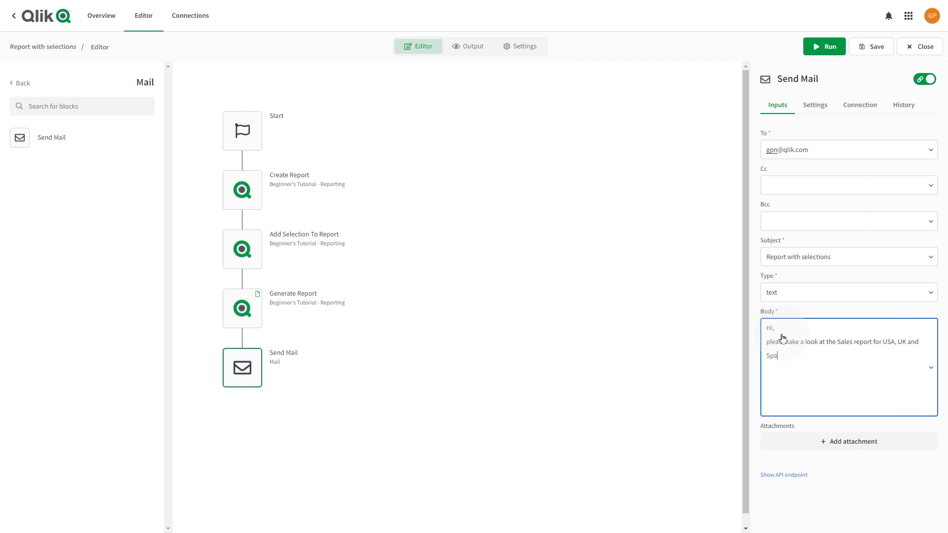
Attach the Generate Report output file to the mail
{"action": "left_click", "coordinate": [842, 443]}
{"action": "left_click", "coordinate": [838, 477]}
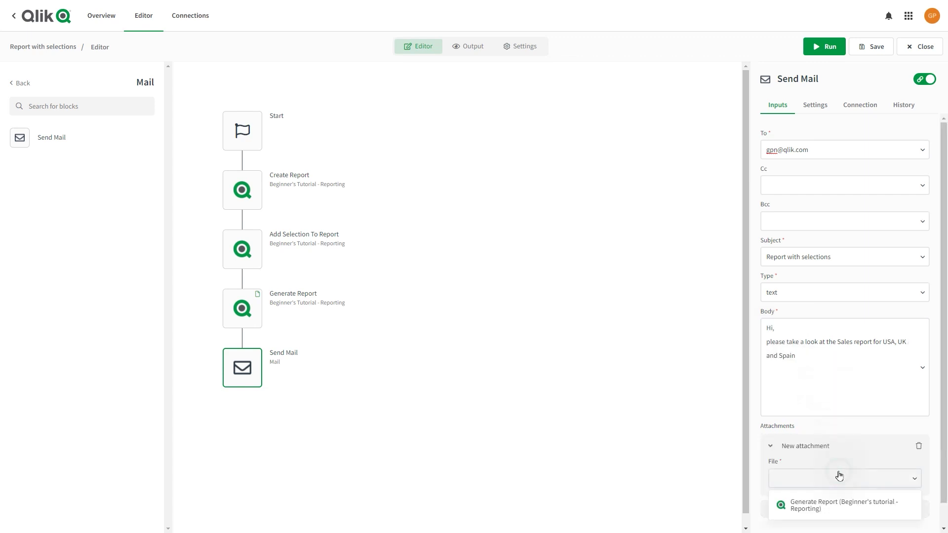
{"action": "left_click", "coordinate": [832, 503]}
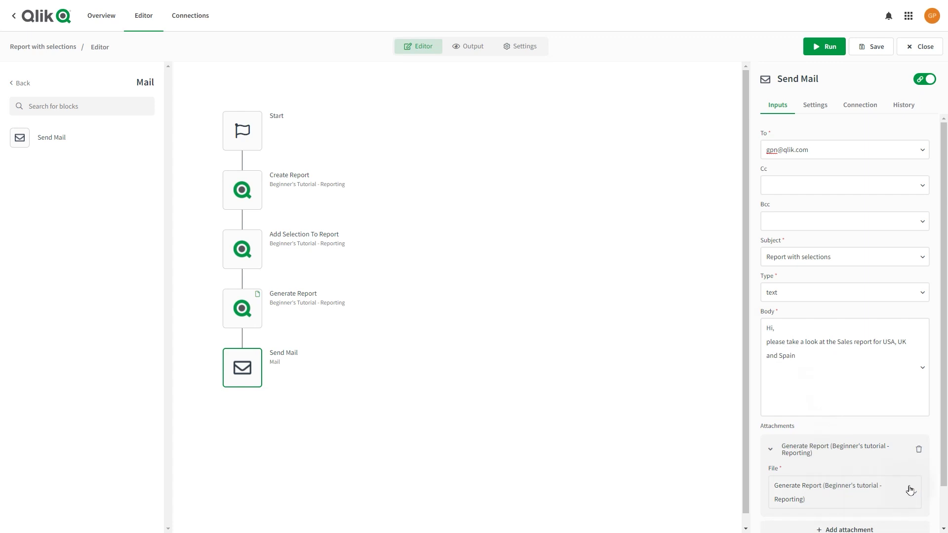
Save the automation and run it
{"action": "scroll", "coordinate": [943, 486], "scroll_direction": "down", "scroll_amount": 1}
{"action": "scroll", "coordinate": [944, 486], "scroll_direction": "down", "scroll_amount": 1}
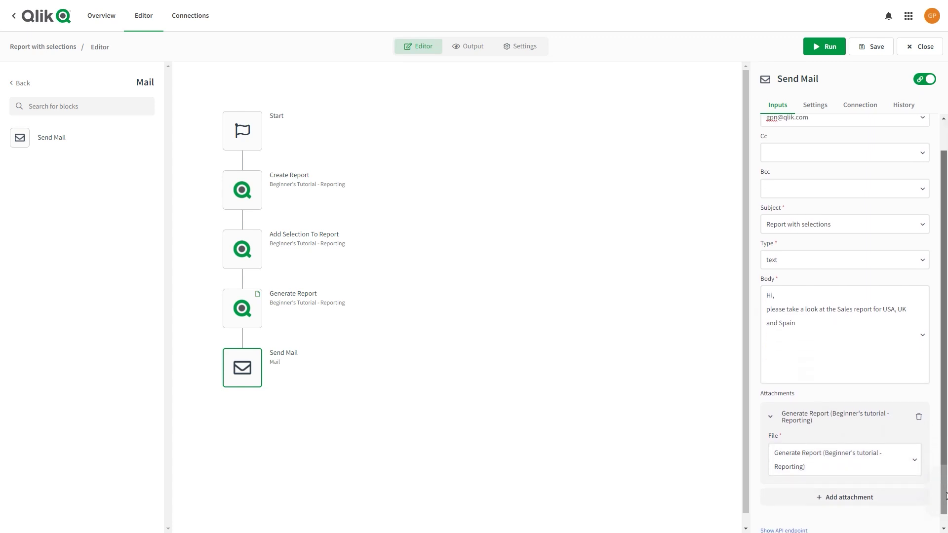
{"action": "left_click", "coordinate": [865, 47]}
{"action": "left_click", "coordinate": [837, 51]}
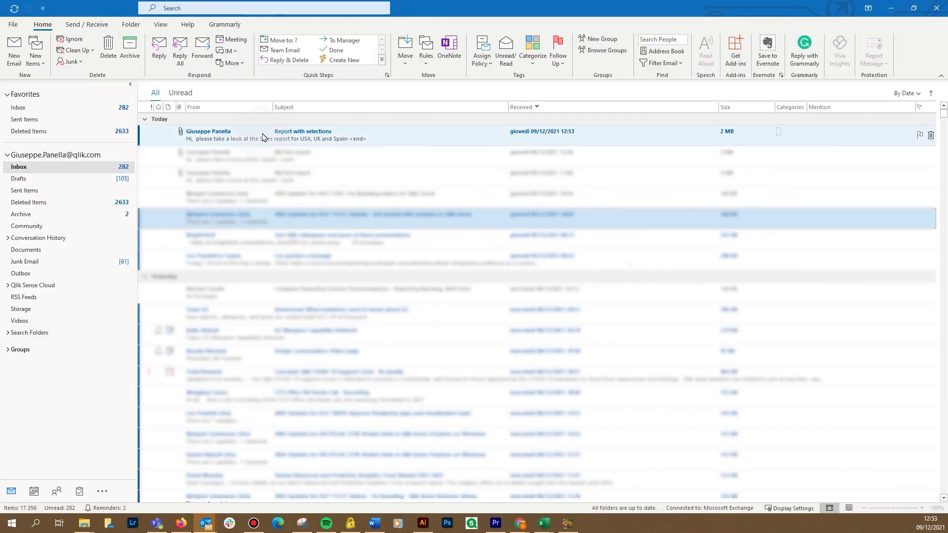
Open the 'Report with selections' email and open its PDF attachment, confirming the Open prompt
{"action": "left_click", "coordinate": [262, 134]}
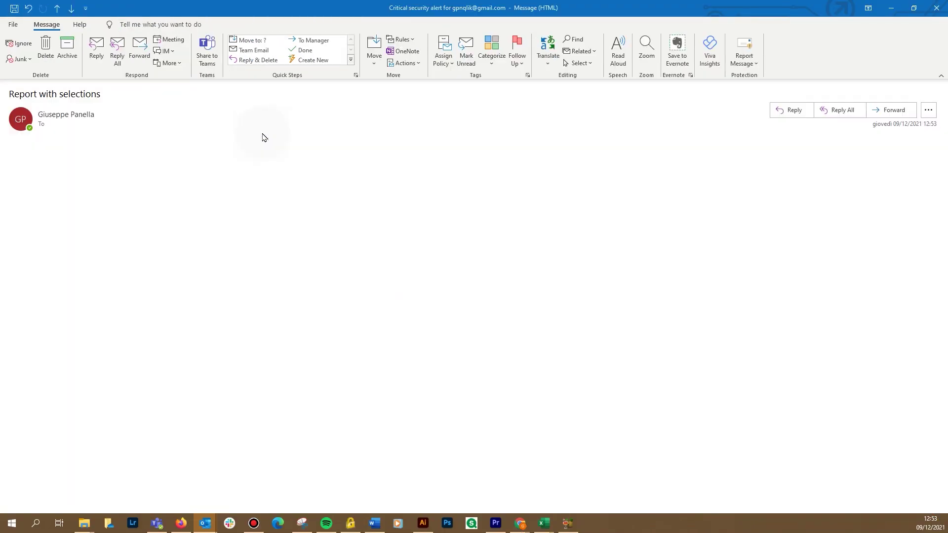
{"action": "left_click", "coordinate": [111, 155]}
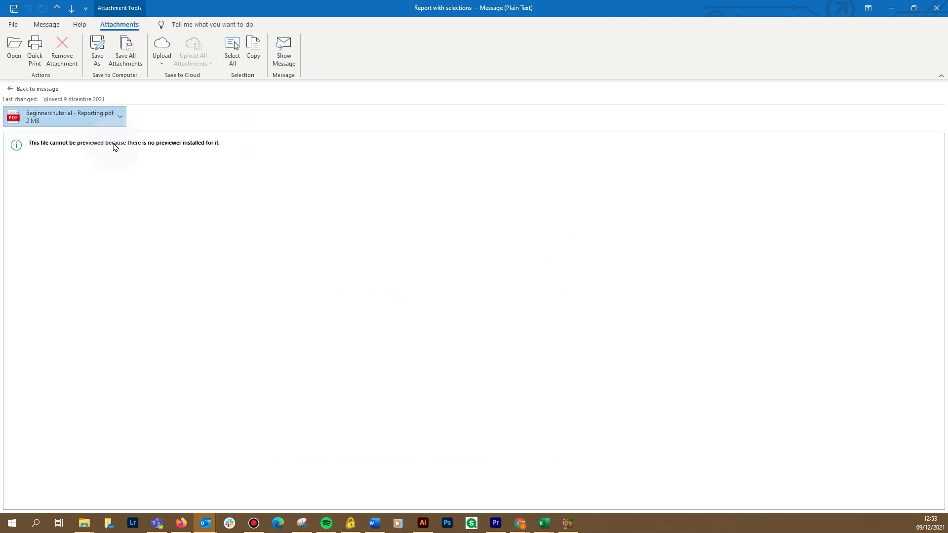
{"action": "left_click", "coordinate": [120, 116]}
{"action": "left_click", "coordinate": [101, 149]}
{"action": "left_click", "coordinate": [426, 286]}
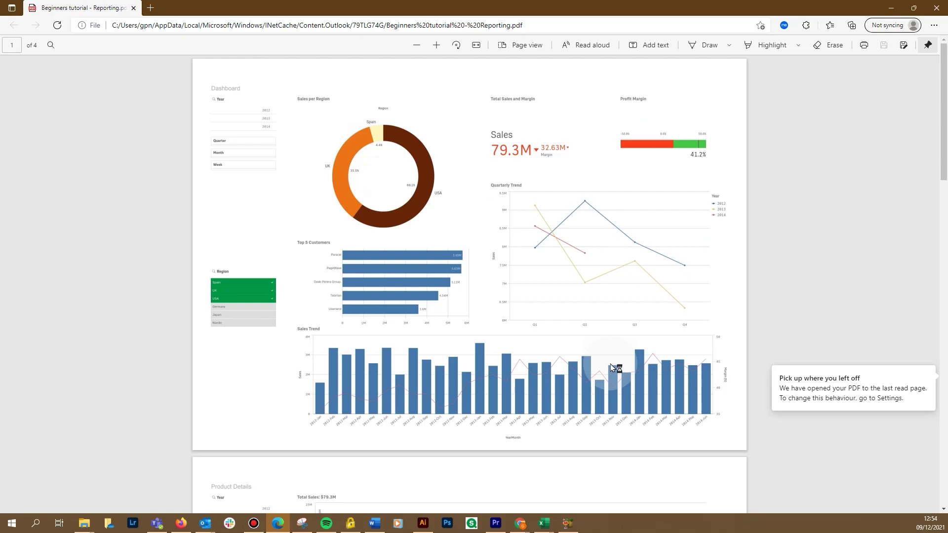
Scroll the PDF to page 2 to check its Spain, UK, USA Region filter
{"action": "left_click_drag", "start_coordinate": [945, 137], "coordinate": [945, 291]}
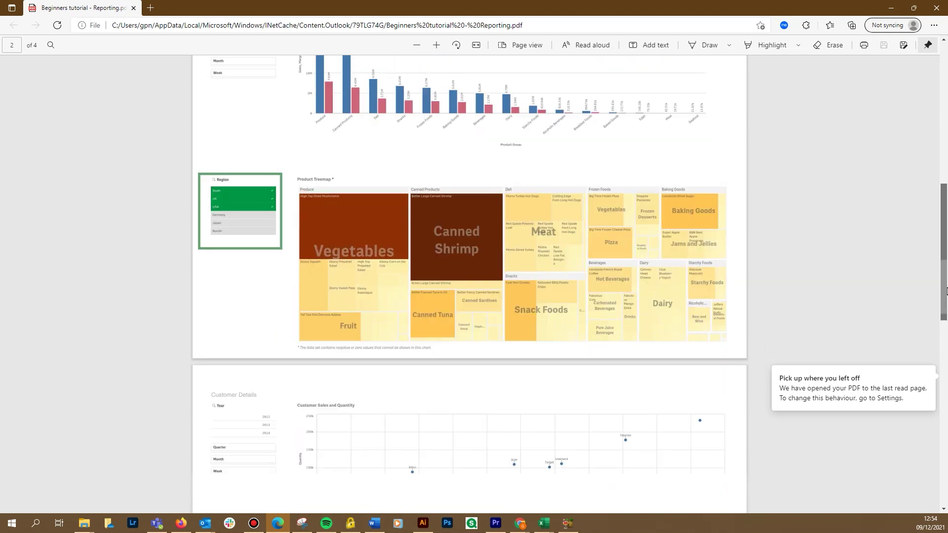